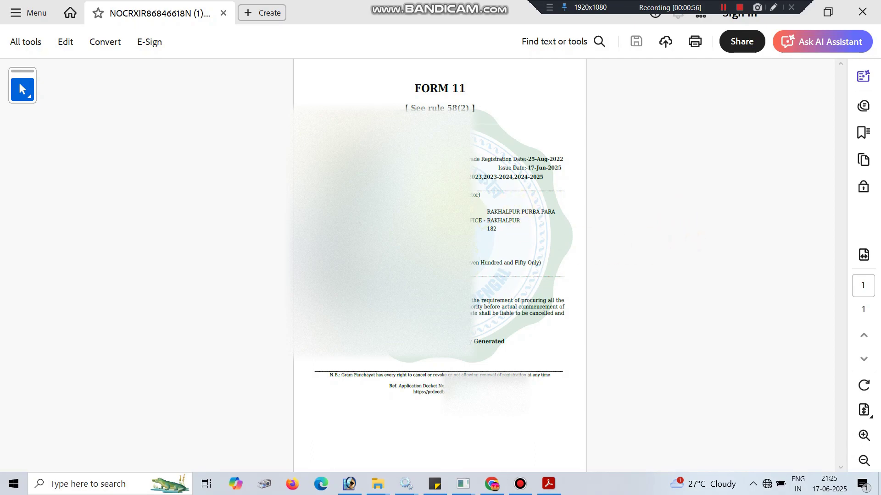
- Highlight the issue date and the covered financial years on the Form 11 trade registration certificate
left_click_drag(500, 168, 555, 168)
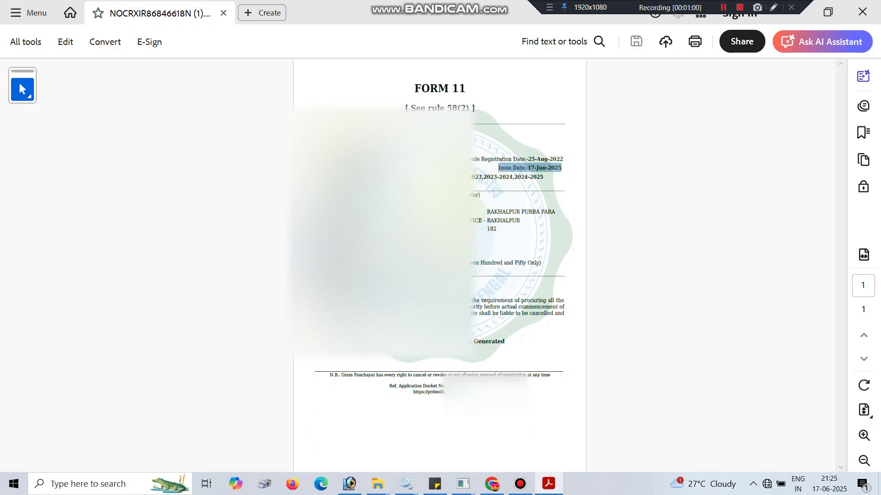
left_click_drag(459, 177, 547, 176)
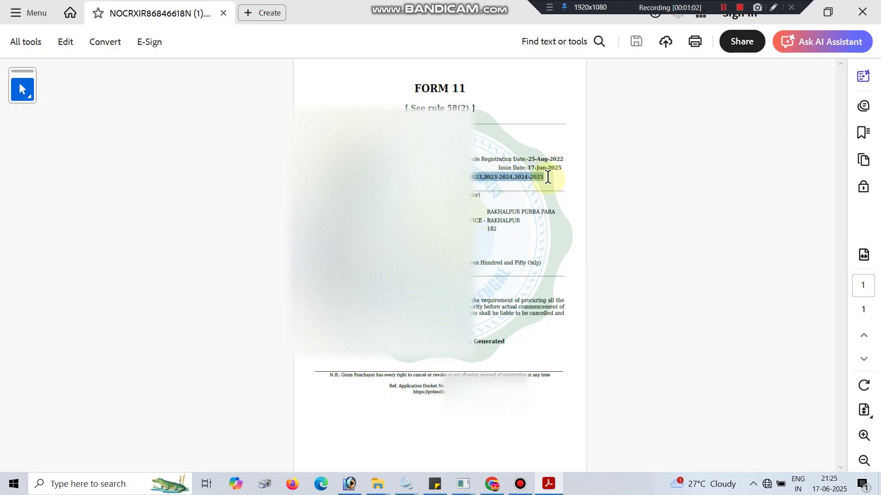
left_click(547, 177)
left_click(531, 179)
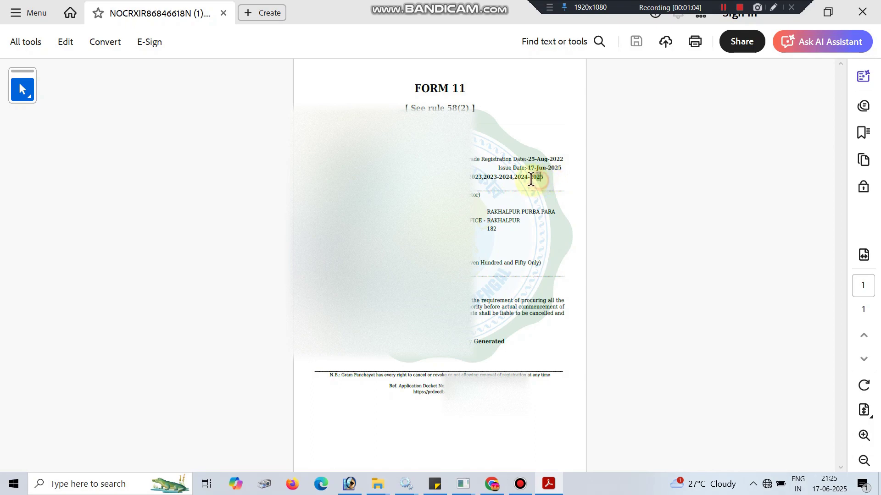
left_click_drag(517, 178, 542, 178)
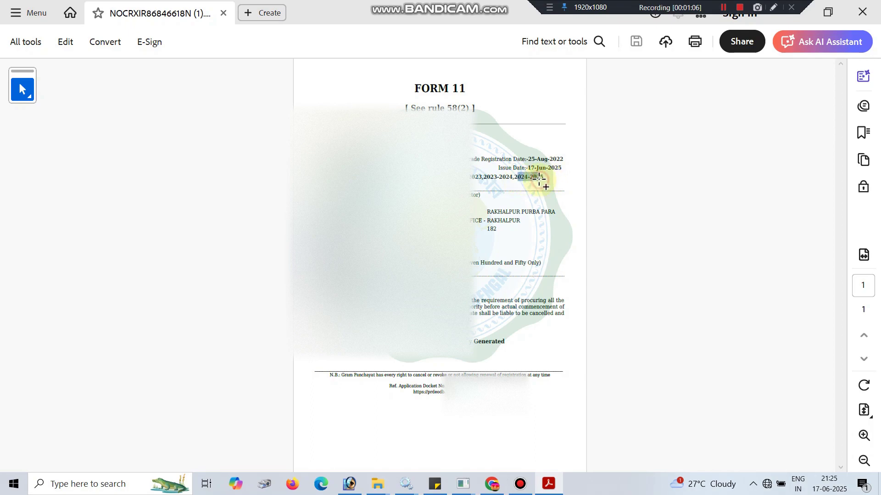
left_click(580, 184)
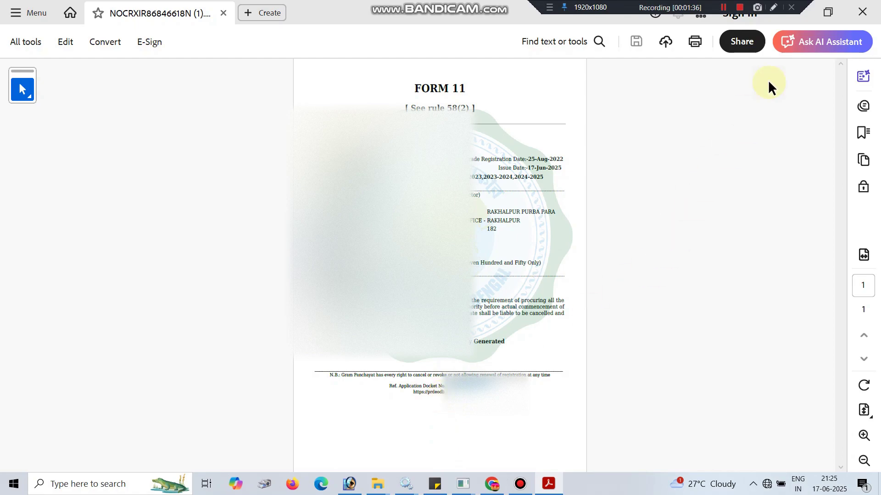
- Put away the certificate and the Downloads folder, and switch to the trade N.O.C. renewal application page in Chrome
left_click(805, 14)
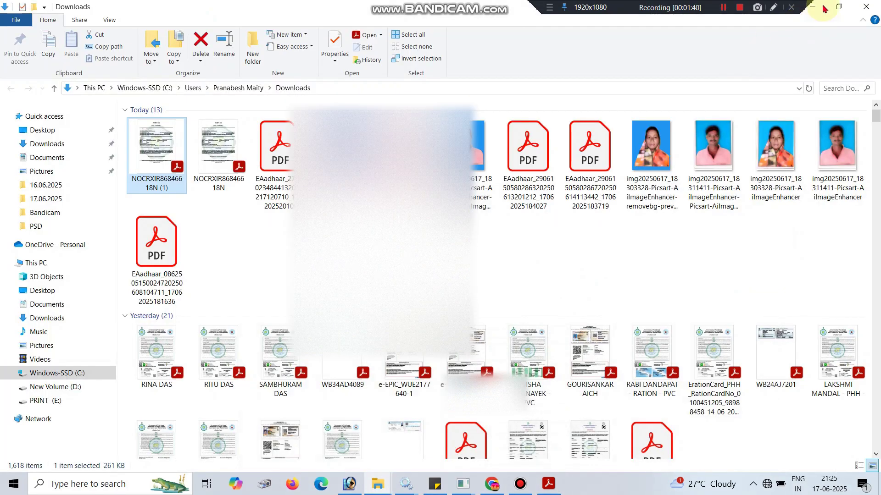
left_click(858, 8)
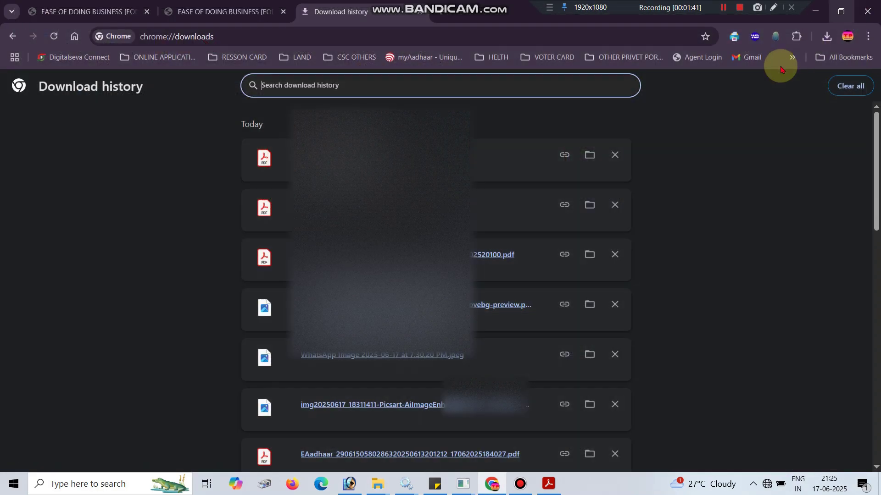
left_click(211, 9)
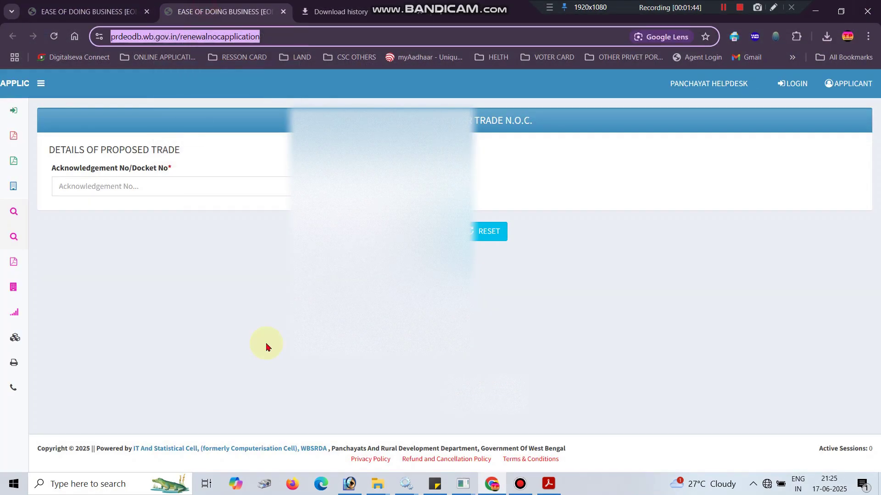
left_click(282, 36)
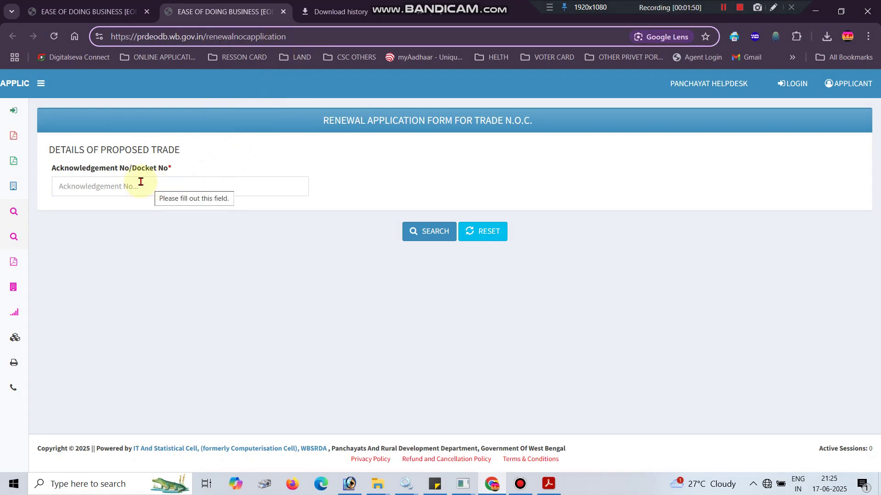
- Enter the trade's acknowledgement number and search for its N.O.C. application status
left_click(112, 188)
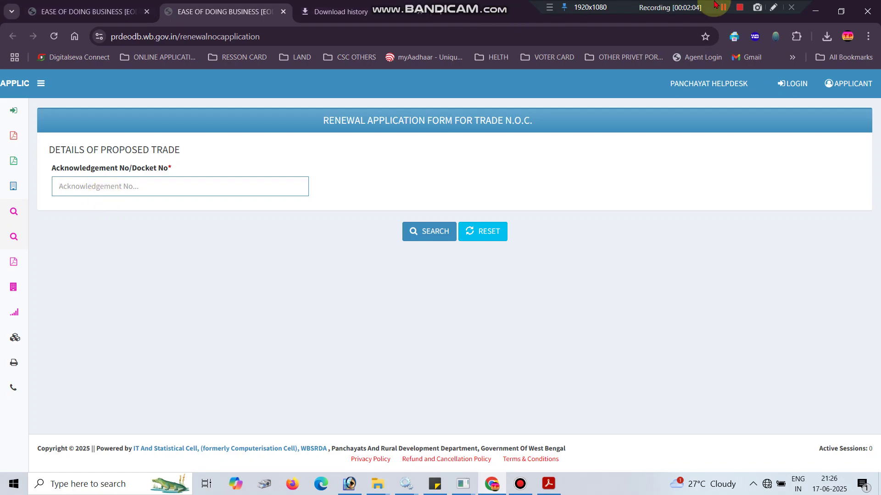
left_click(722, 16)
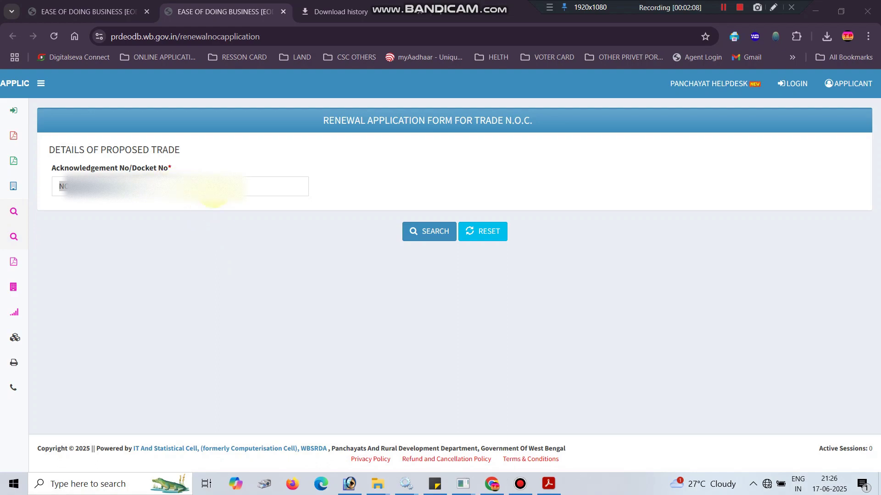
left_click(424, 228)
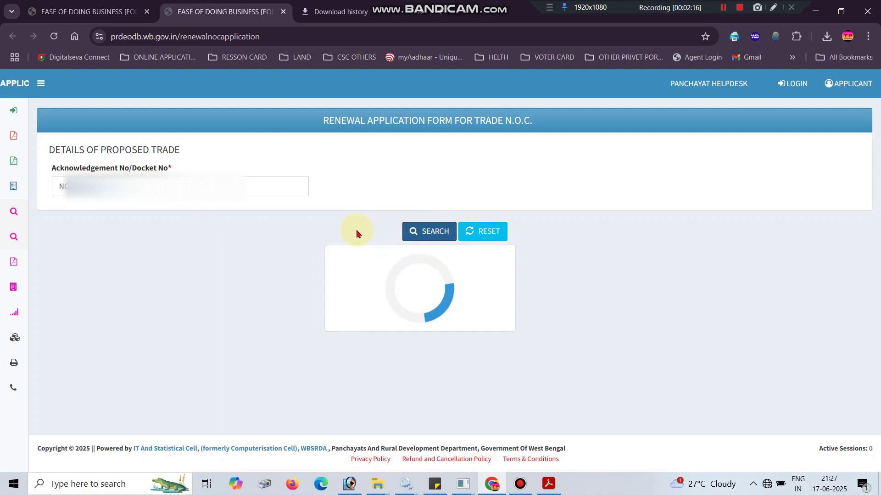
left_click(721, 10)
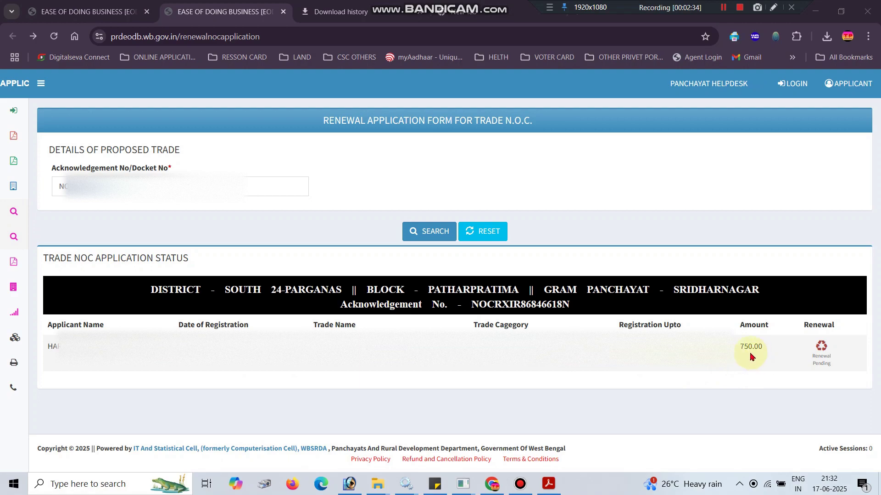
- Open the pending renewal and set the Category of Fee to Paying Professional Tax (Except Trades Of Special Nature)
left_click(818, 355)
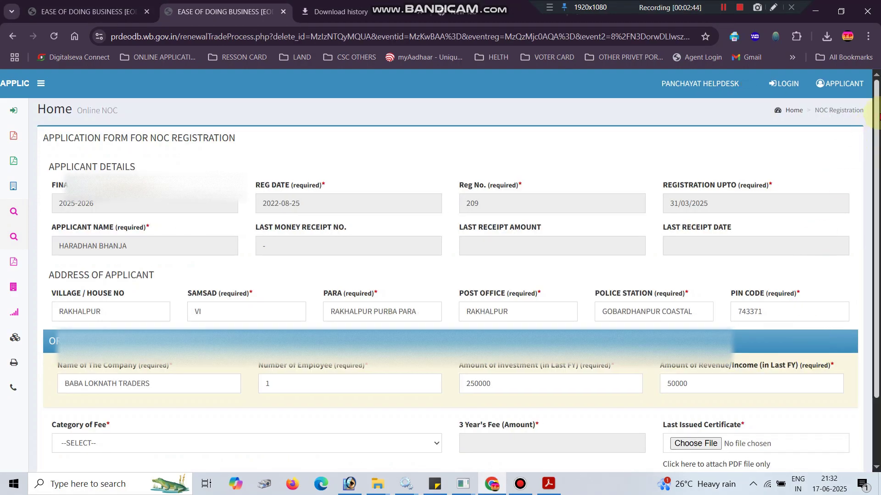
left_click_drag(878, 113, 877, 271)
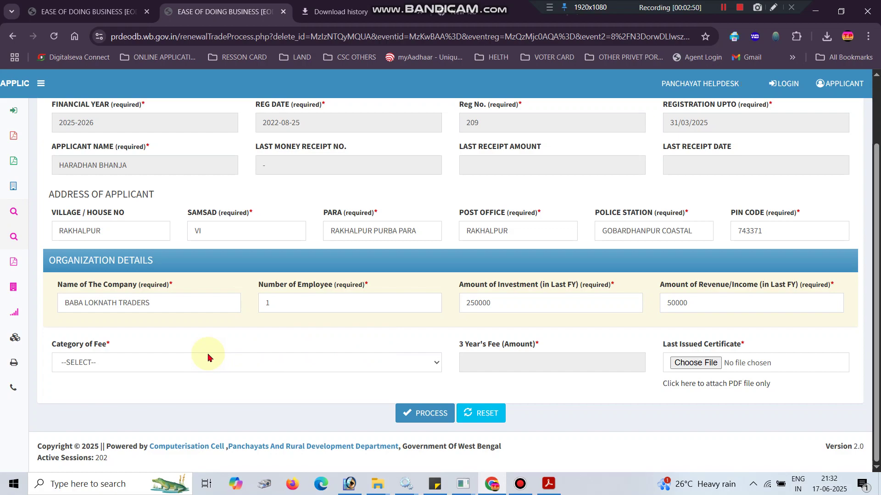
left_click(128, 370)
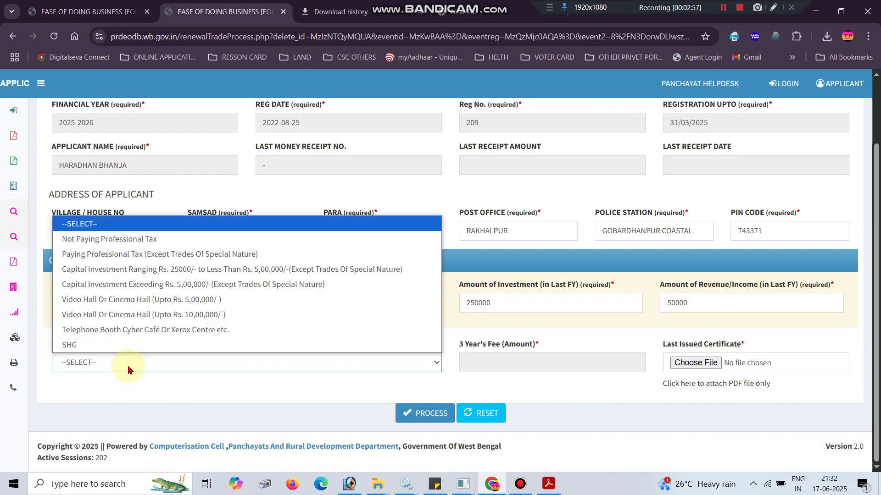
left_click(138, 255)
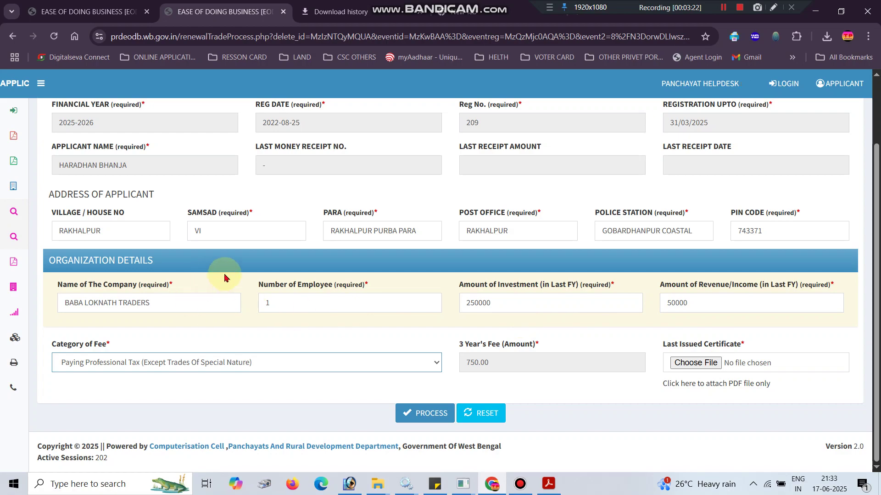
- Attach the downloaded PDF without the (1) suffix as the last issued certificate and process the renewal form
scroll(253, 275, "up", 2)
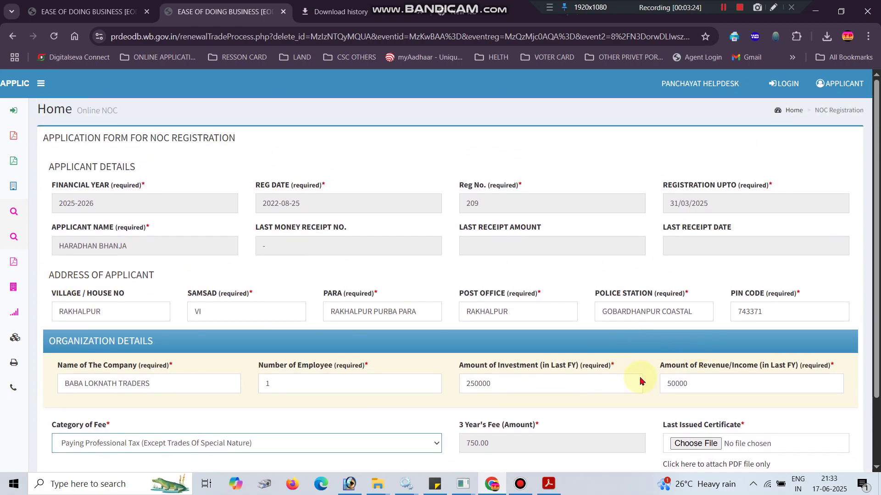
scroll(695, 428, "down", 2)
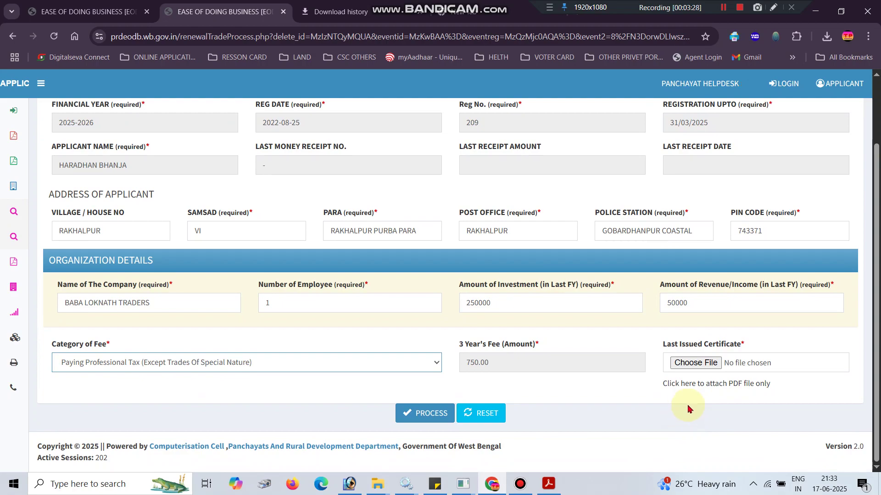
left_click(716, 364)
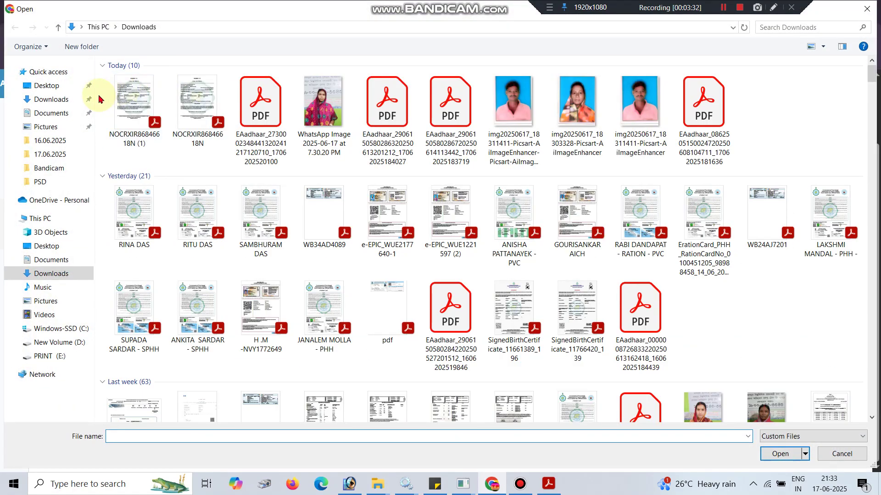
double_click(215, 94)
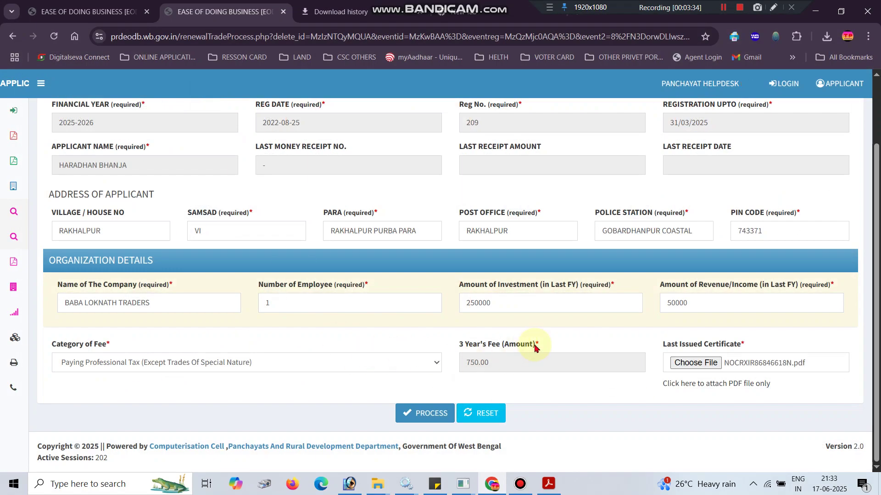
left_click(417, 414)
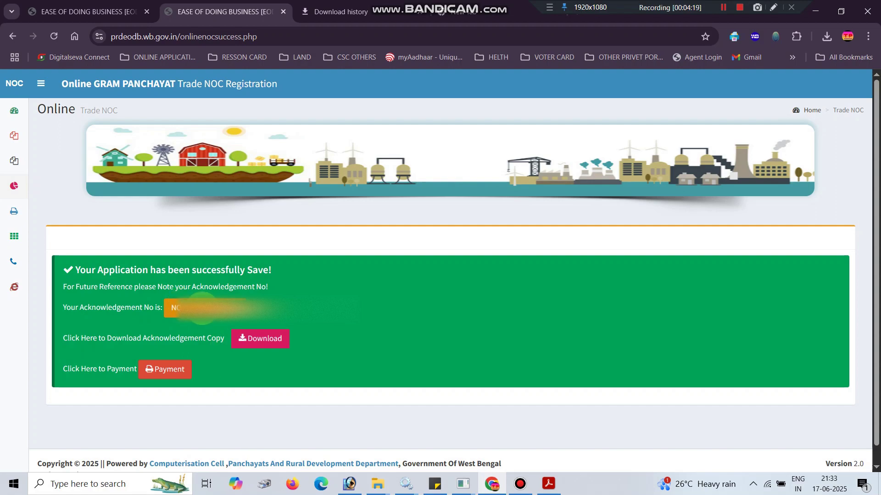
- Open the application's acknowledgement copy, check the recent downloads, and return to the application success page
left_click(265, 342)
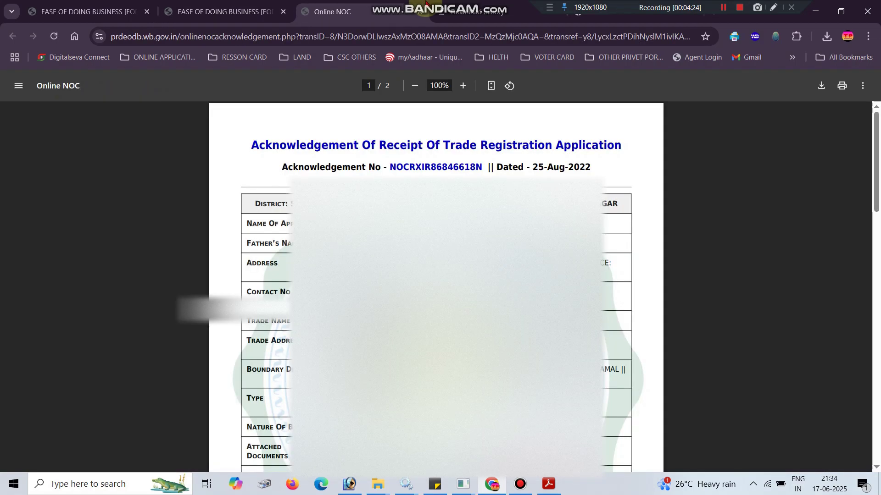
left_click(420, 12)
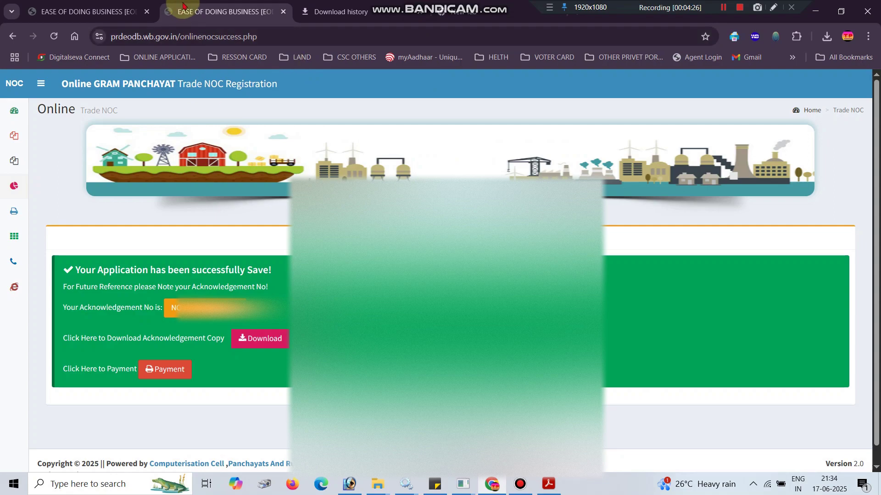
left_click(827, 36)
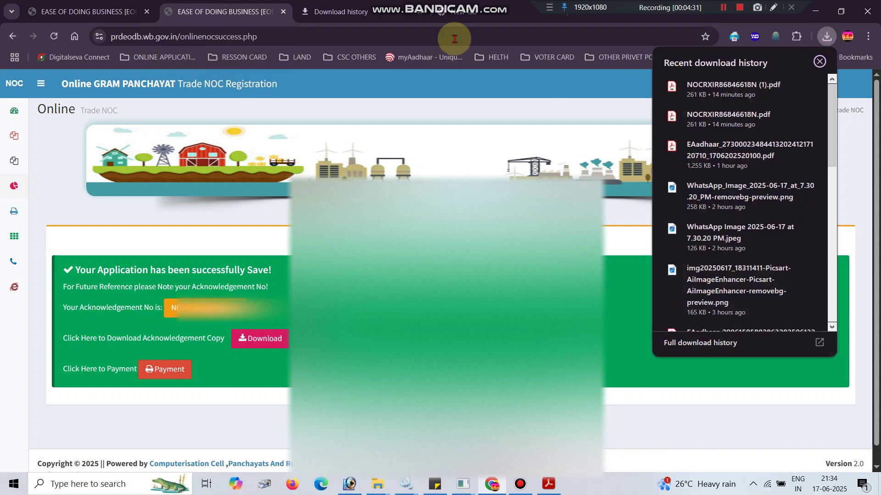
left_click(257, 339)
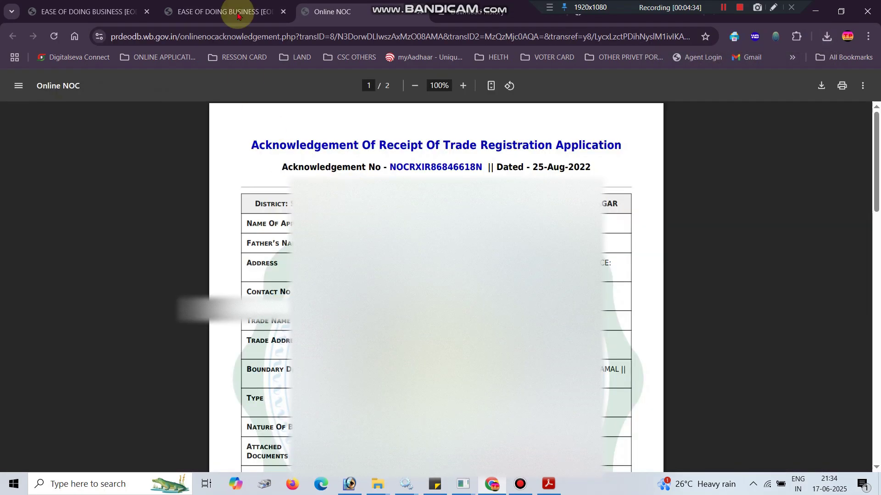
left_click(237, 14)
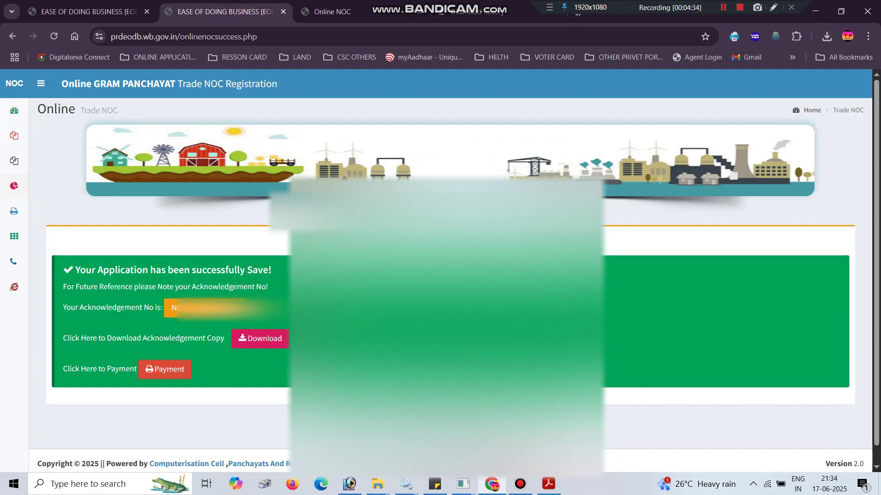
- Open the trade fee payment page and proceed through online payment to the Axis Bank Easypay gateway
left_click(179, 378)
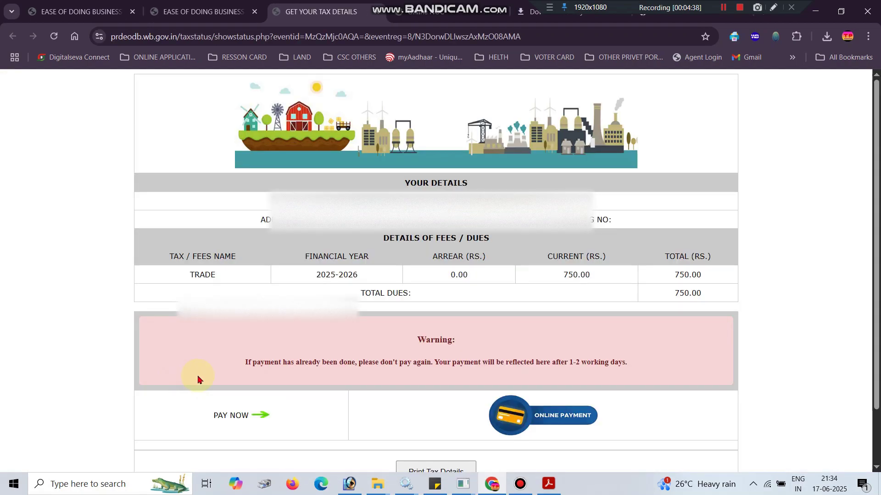
scroll(306, 330, "down", 2)
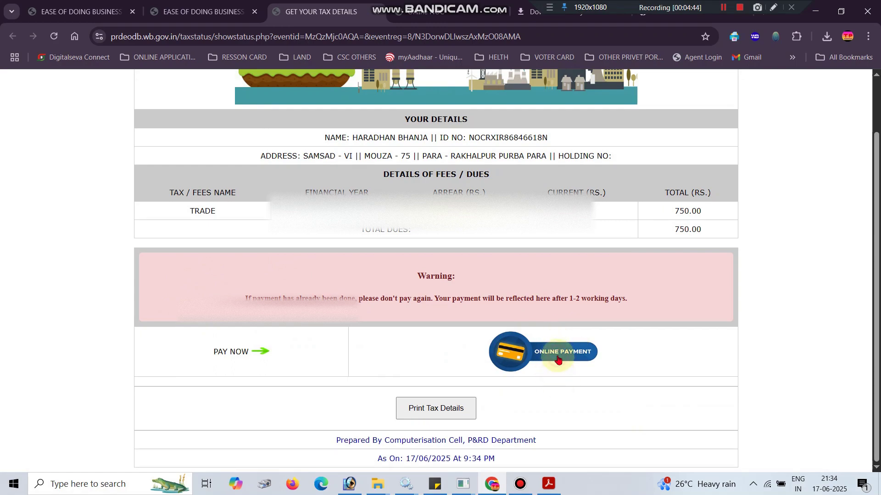
left_click(556, 353)
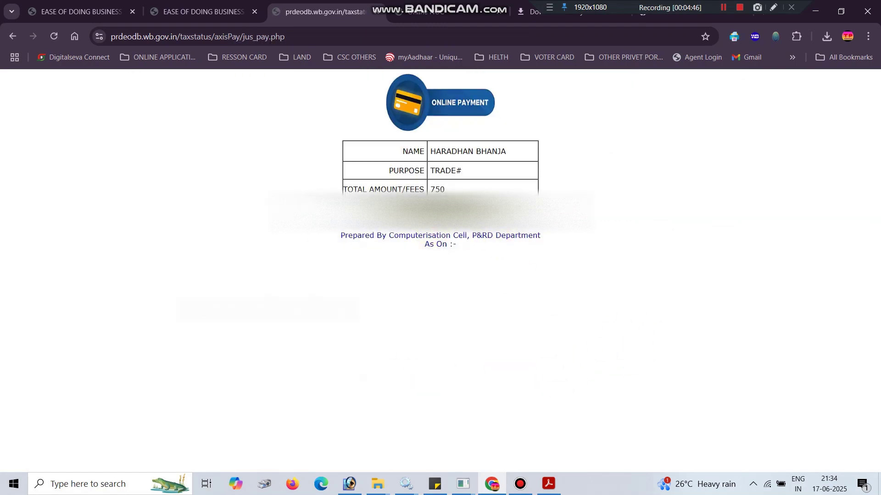
left_click(442, 208)
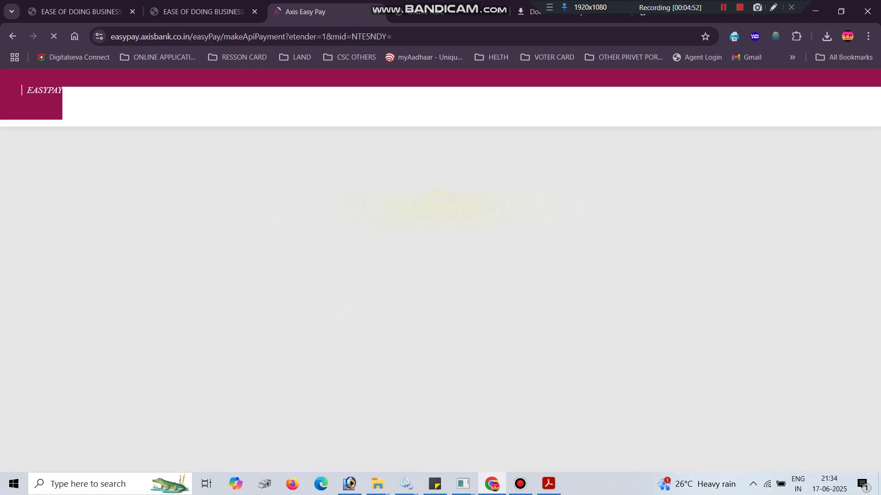
- Choose UPI as the payment option and complete the Rs. 750 trade fee payment
scroll(228, 335, "down", 3)
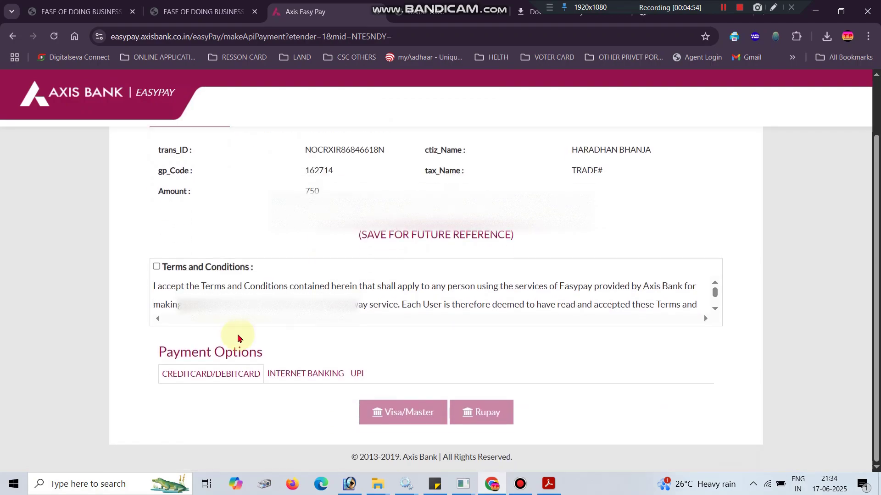
left_click(363, 373)
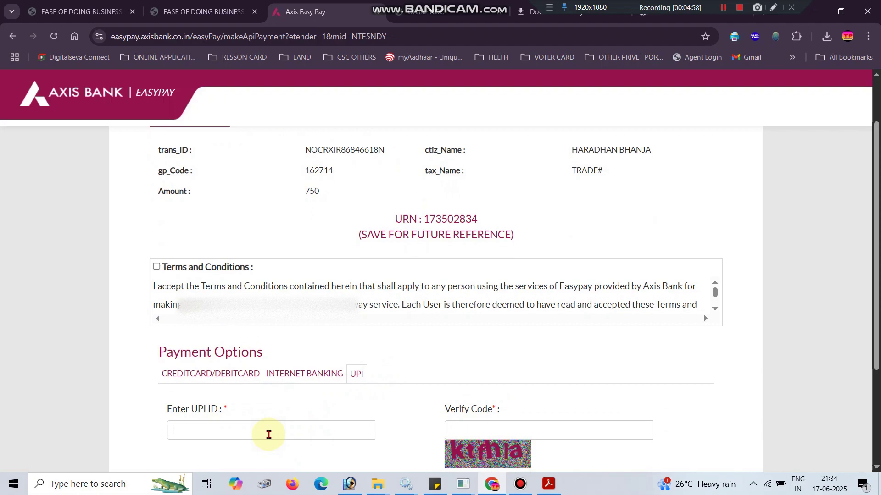
scroll(425, 427, "down", 3)
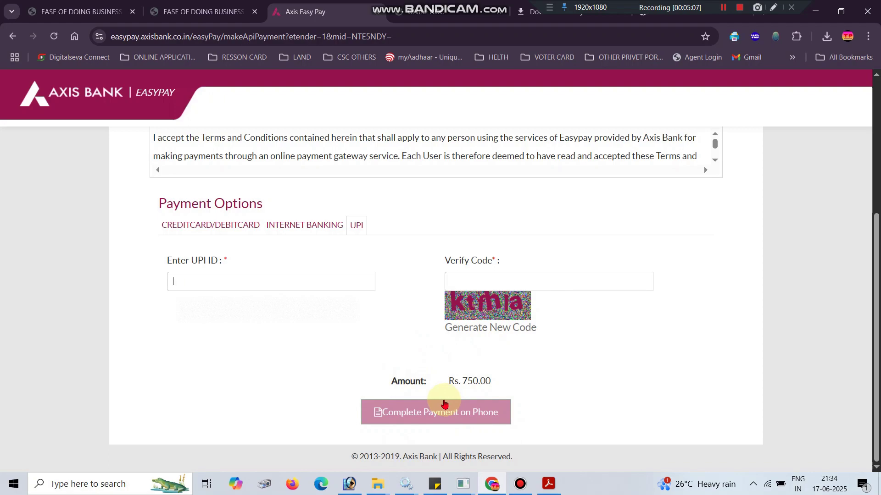
left_click(727, 10)
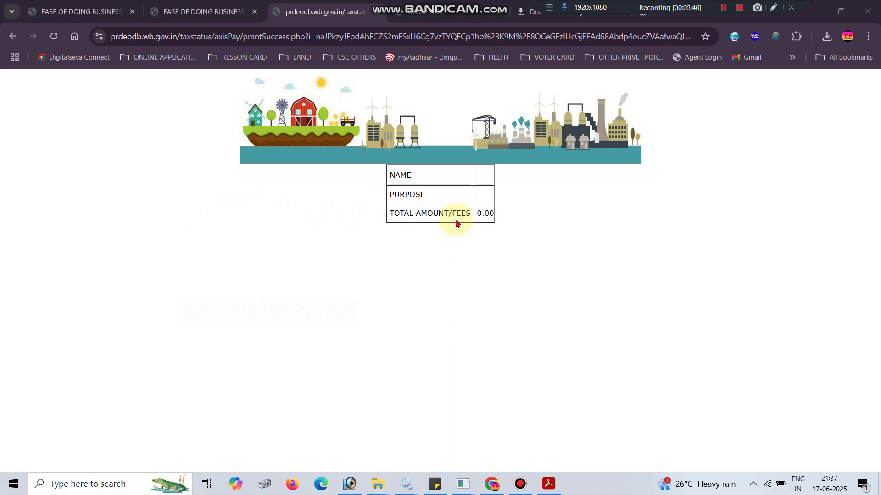
- Reload the payment success page to refresh the fee details
left_click(51, 37)
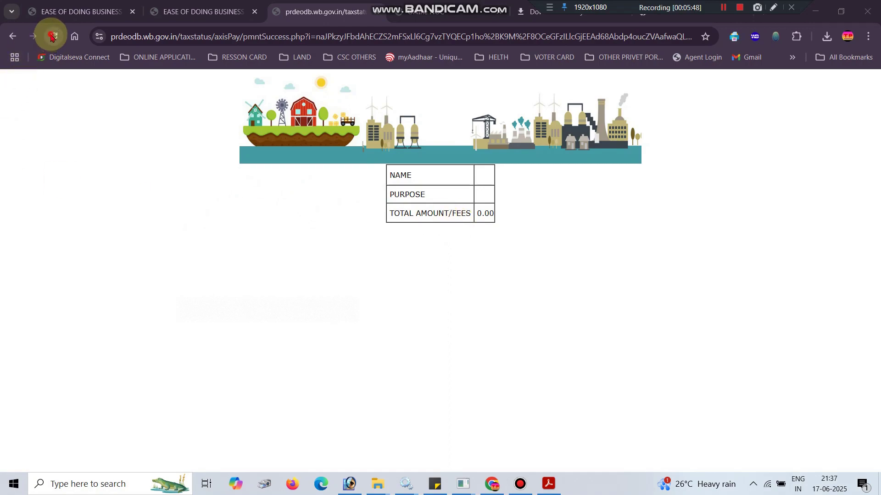
left_click(52, 41)
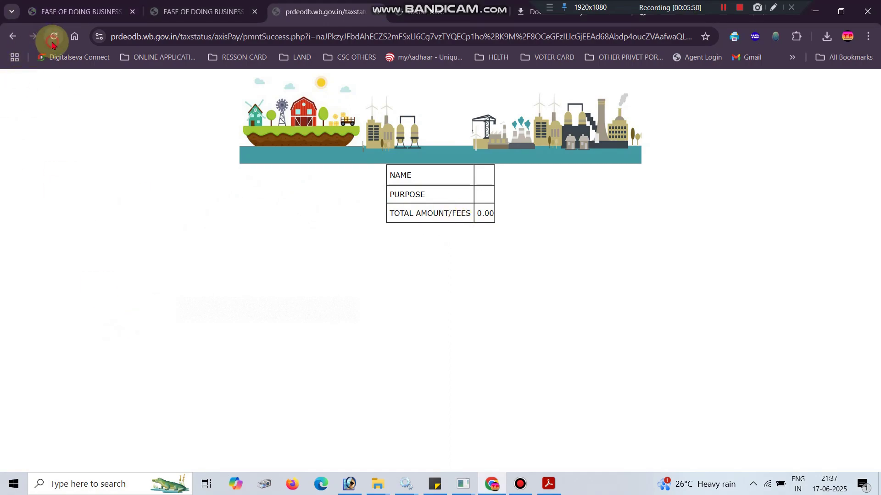
left_click(52, 41)
- Reopen the trade fee payment page from the application success page to check the dues, and reload the payment success page
left_click(202, 9)
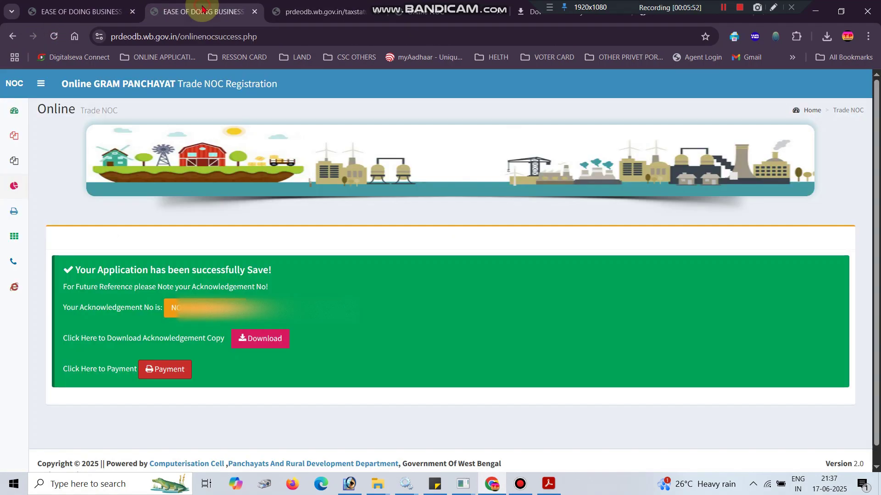
left_click(179, 373)
scroll(444, 294, "down", 2)
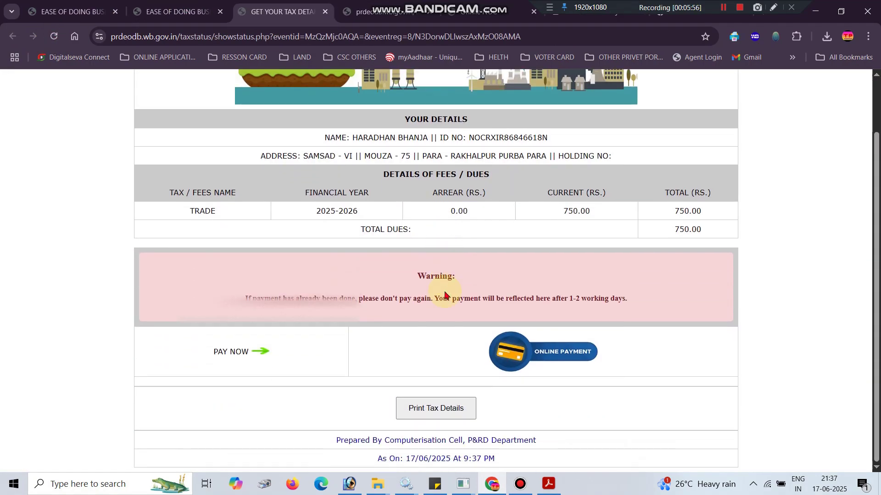
scroll(69, 128, "up", 1)
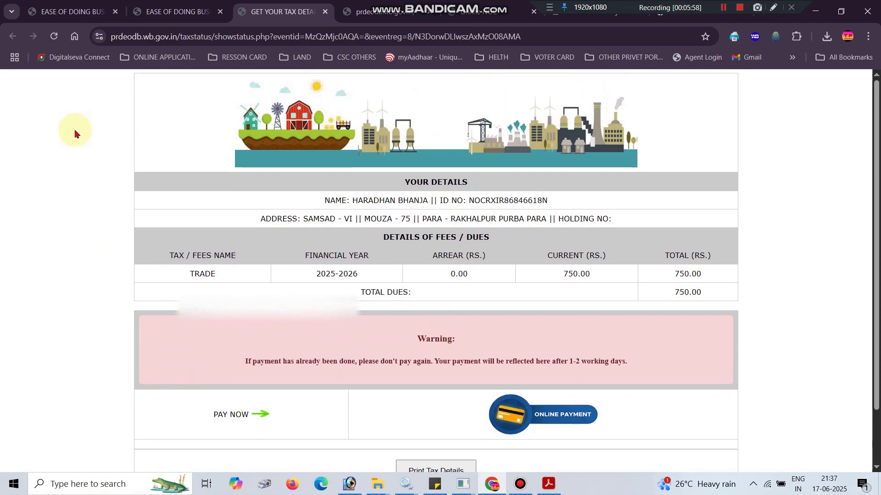
scroll(75, 132, "down", 1)
left_click(366, 12)
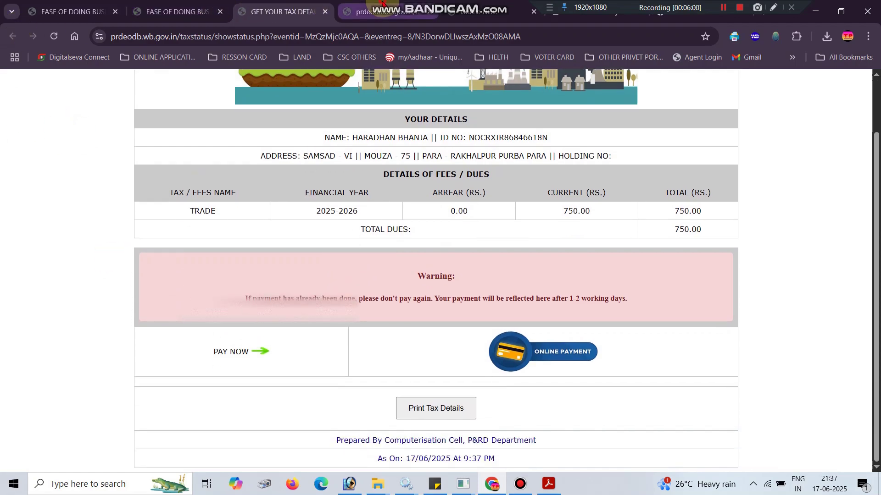
left_click(55, 36)
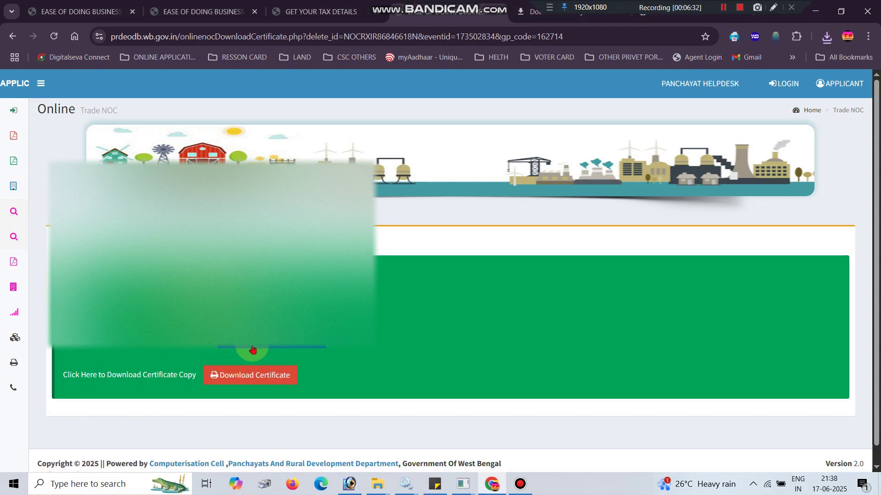
- Open the money receipt and save it as a PDF named Money Receipt Copy in the 17.06.2025 folder
left_click(251, 375)
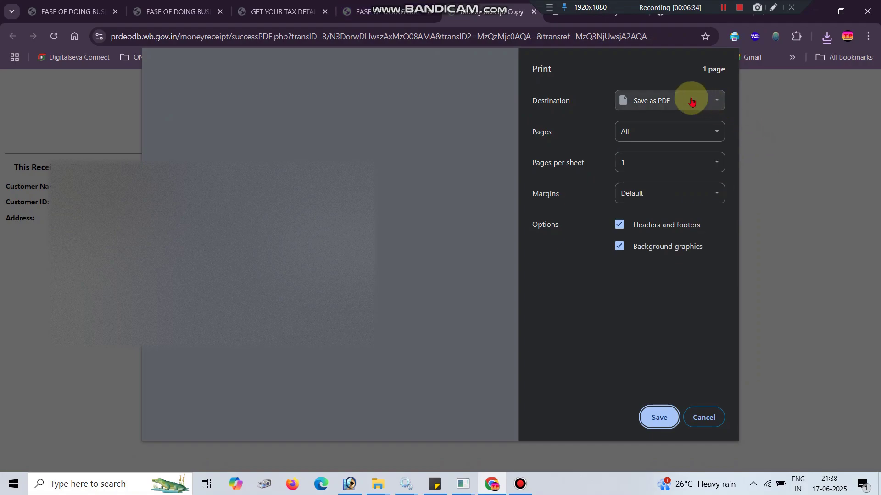
left_click(659, 421)
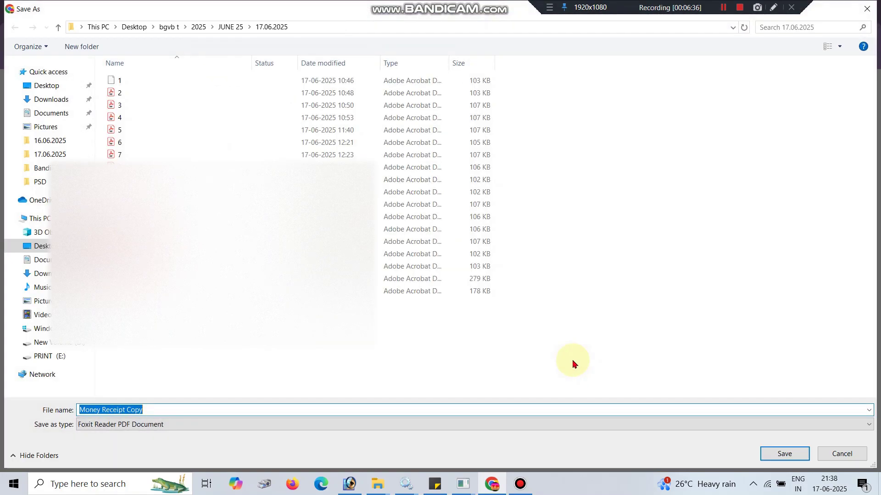
left_click(776, 458)
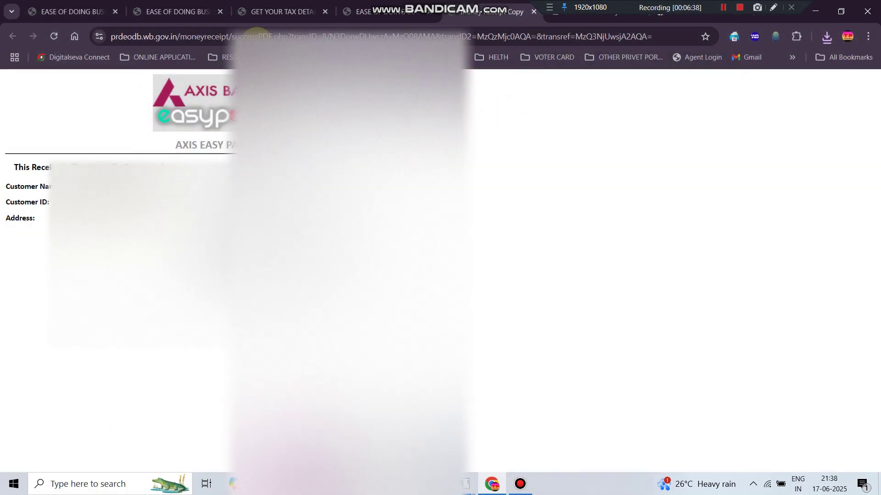
- Open the Trade N.O.C. certificate copy and examine its footer reference, issue date and period of validity
left_click(397, 4)
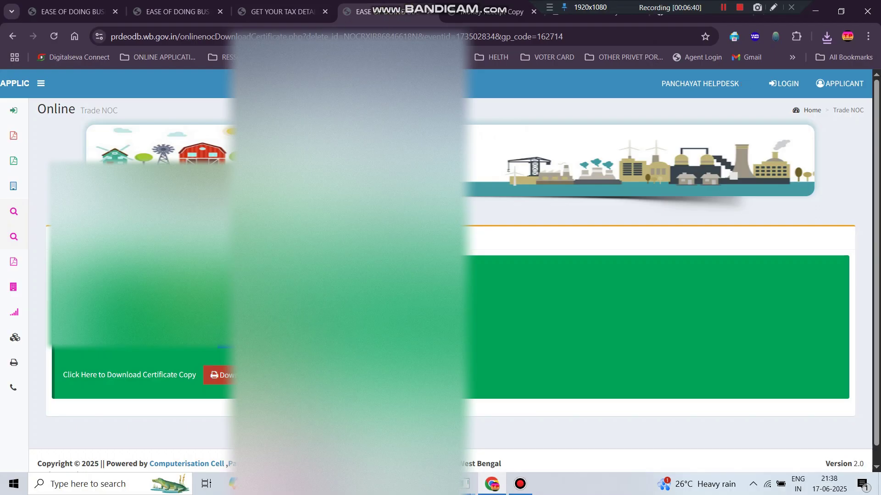
left_click(220, 375)
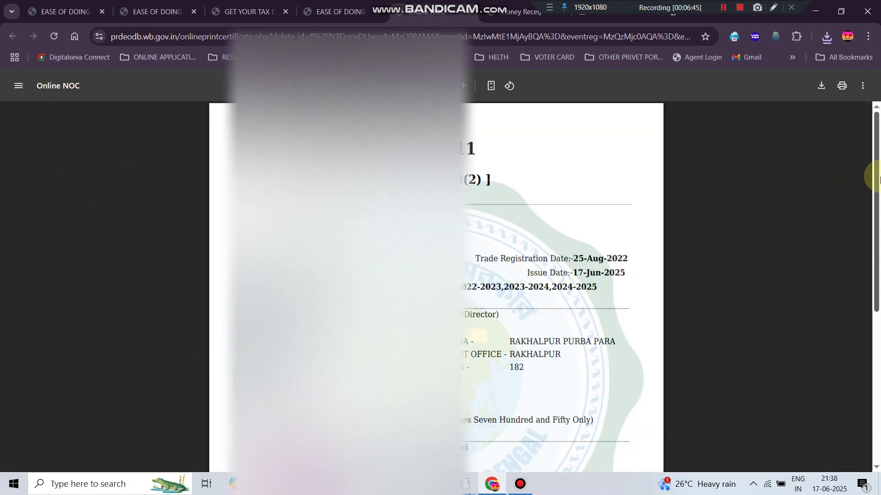
left_click_drag(871, 143, 877, 252)
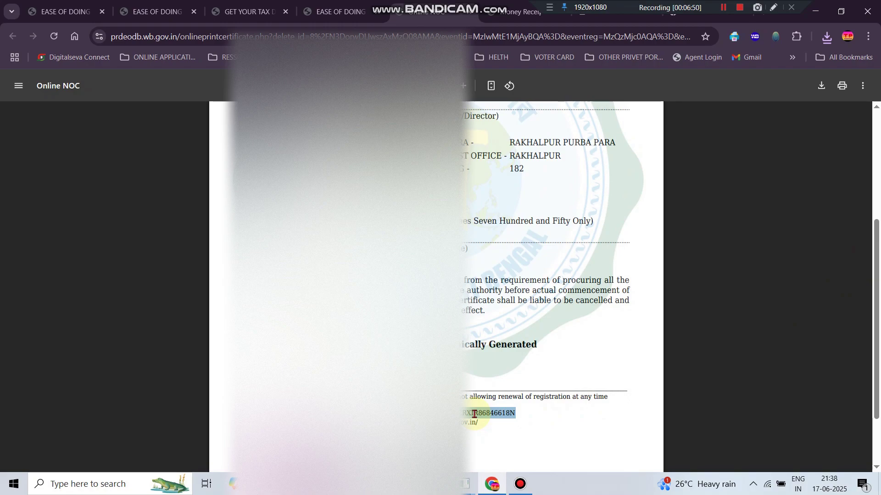
scroll(601, 385, "up", 4)
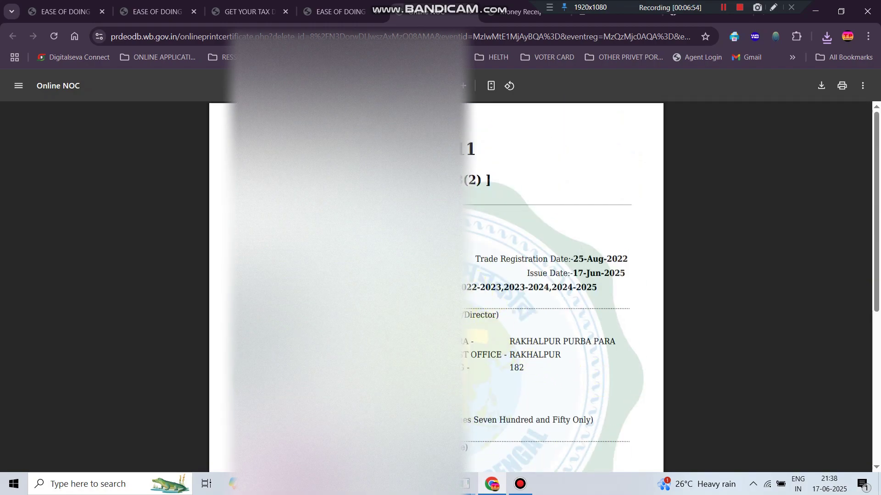
left_click_drag(573, 270, 629, 268)
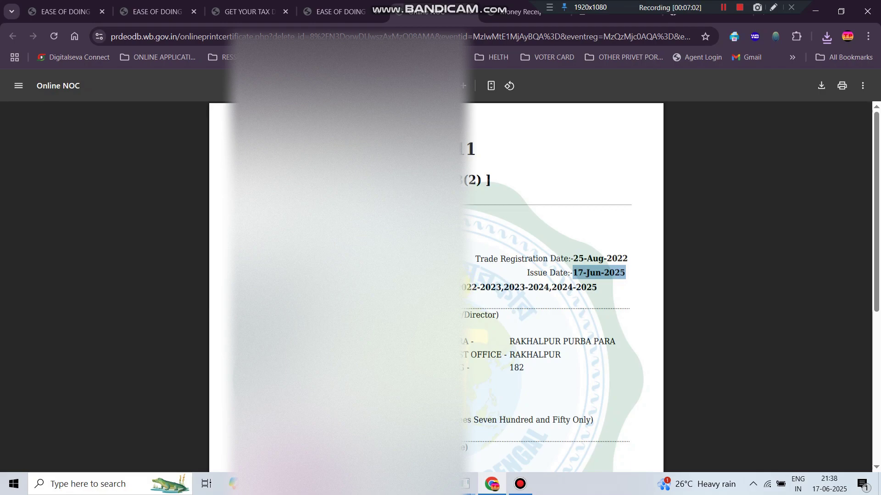
left_click_drag(454, 288, 597, 289)
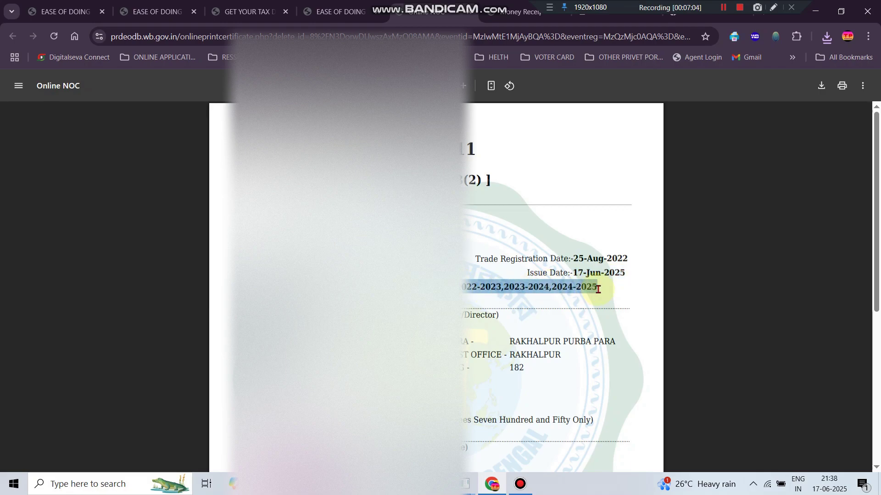
left_click(598, 289)
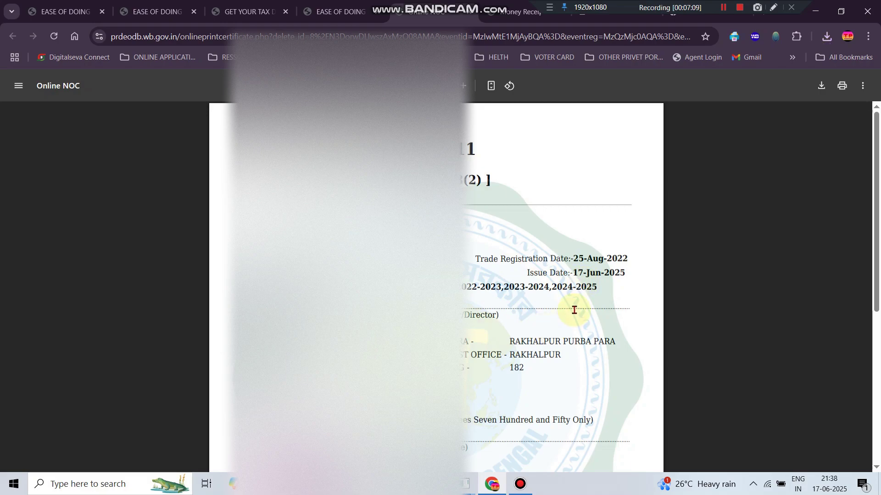
- Close the certificate copy, return to the portal's login page and look through its application and tracking options
left_click(469, 16)
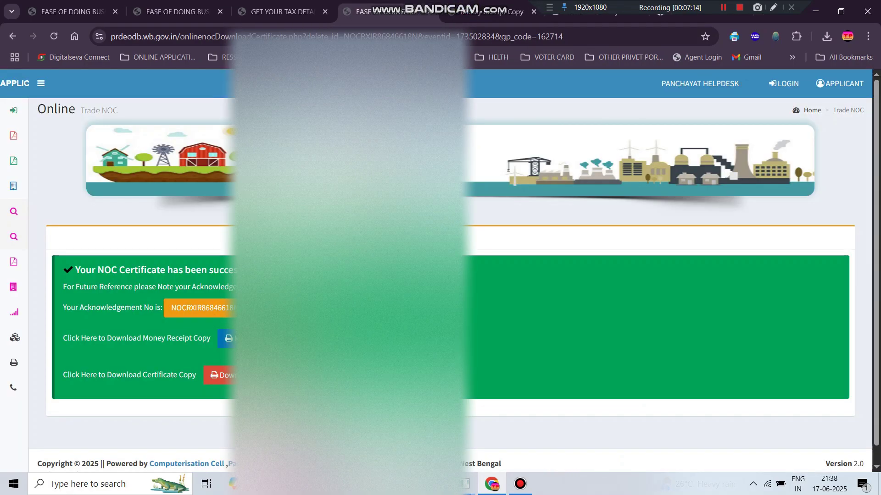
left_click(280, 4)
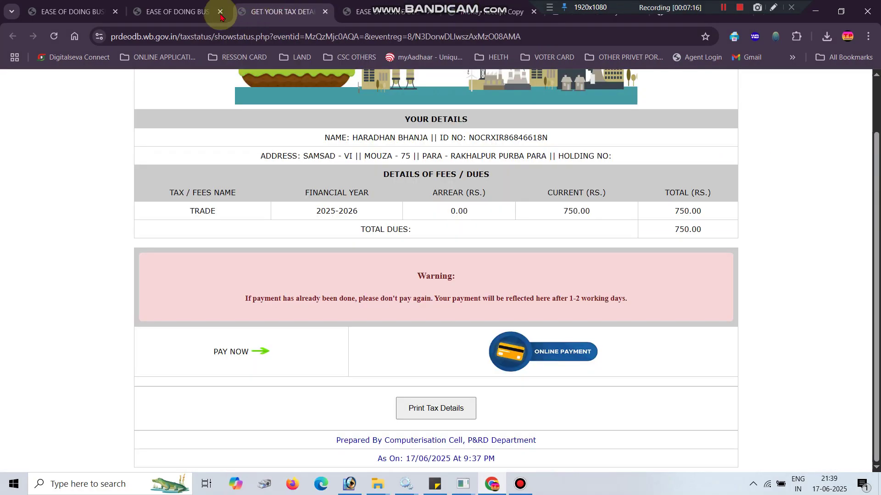
left_click(80, 11)
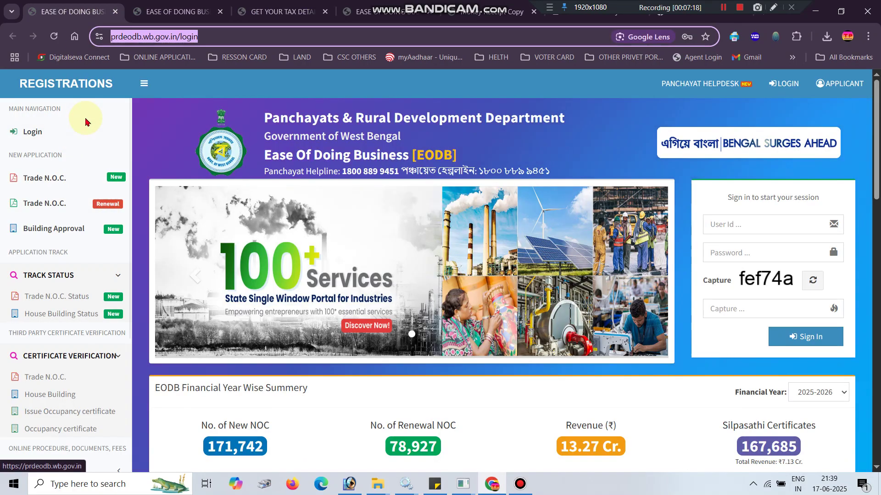
scroll(53, 197, "down", 5)
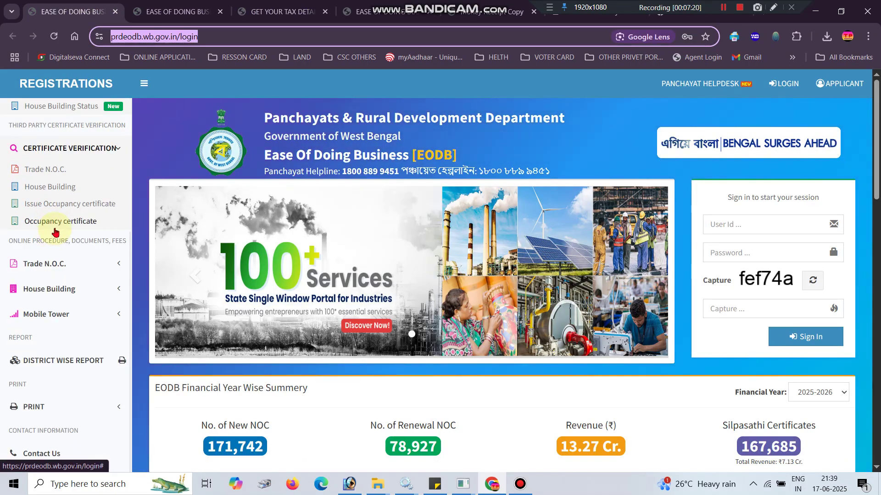
scroll(50, 243, "up", 3)
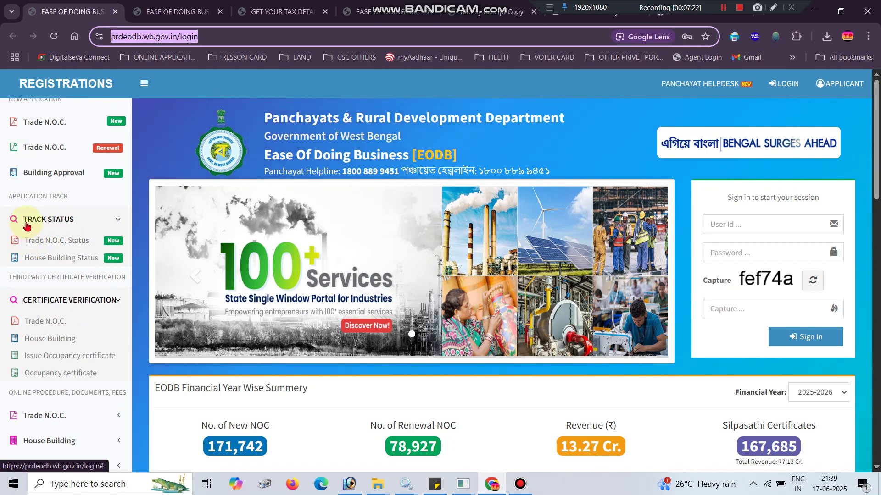
scroll(68, 211, "up", 2)
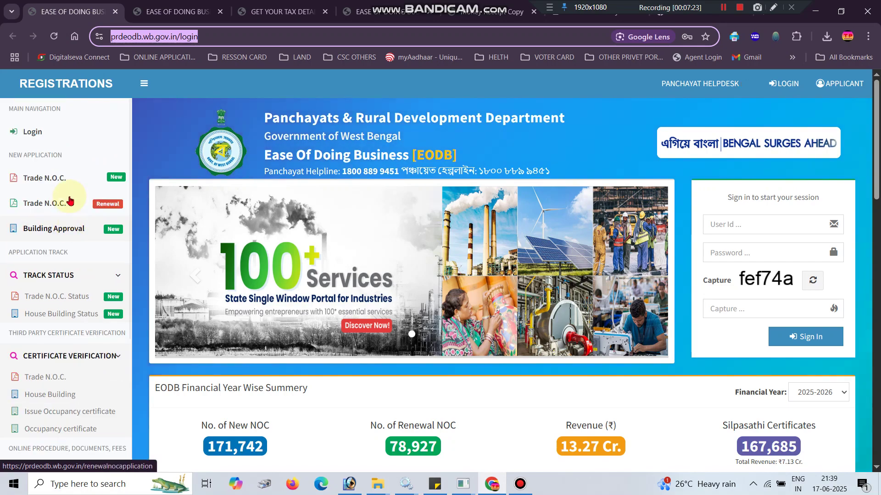
- Search the Trade N.O.C. status with the copied acknowledgement number and review the application's status entry
left_click(58, 300)
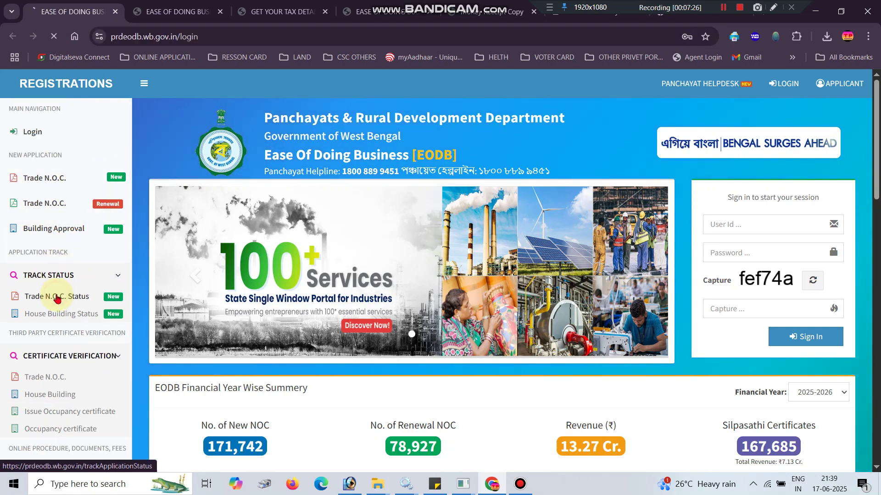
left_click(419, 179)
key("ctrl+v")
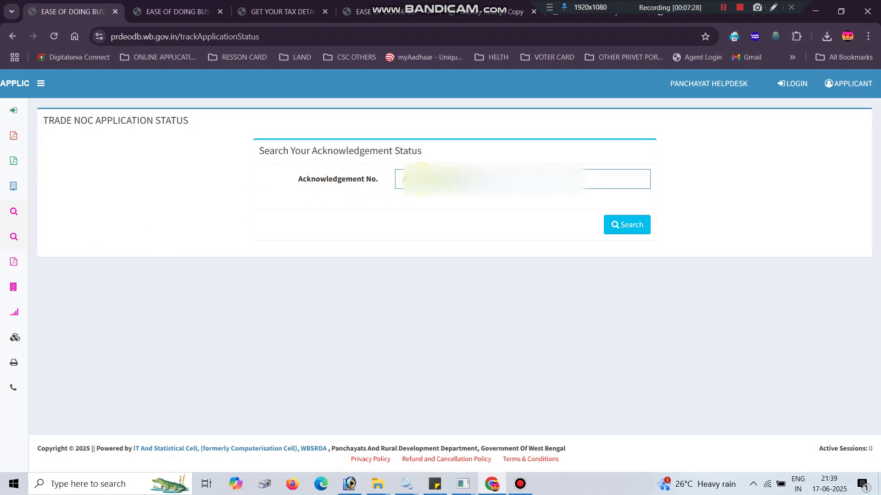
left_click(617, 224)
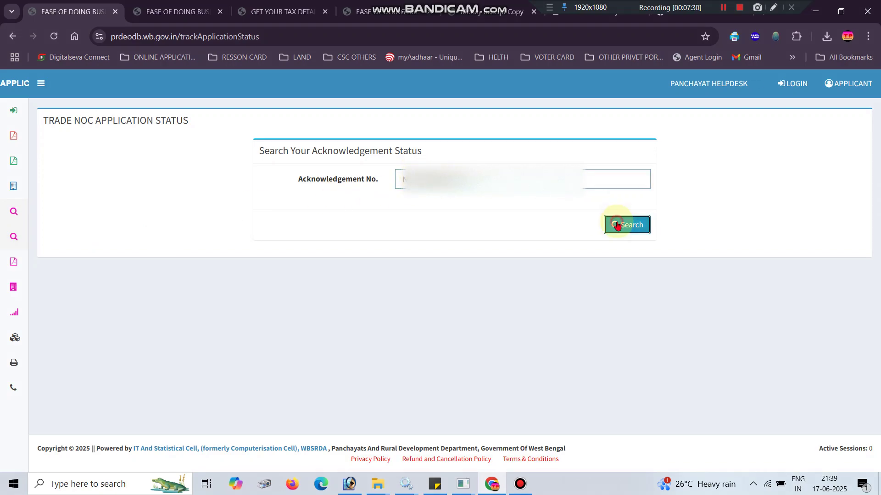
scroll(301, 309, "down", 3)
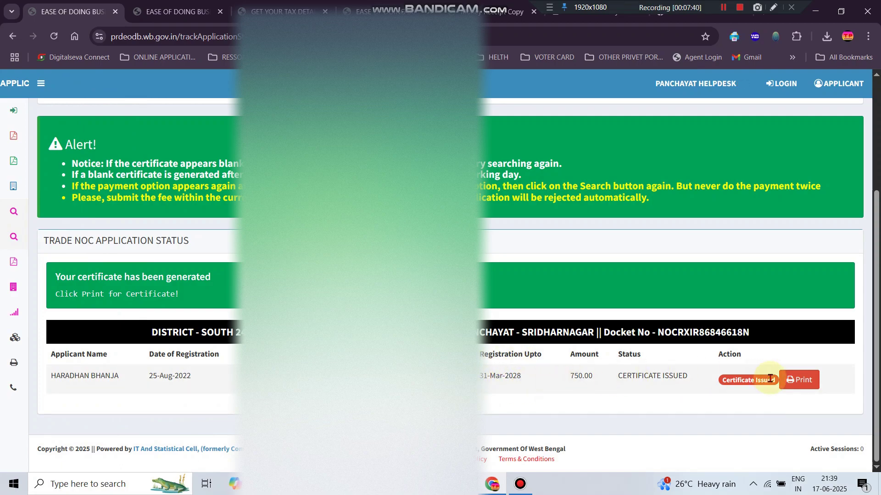
- Open the issued certificate for printing, download it as a PDF to the Desktop, and close the downloaded copy after viewing it
left_click(797, 380)
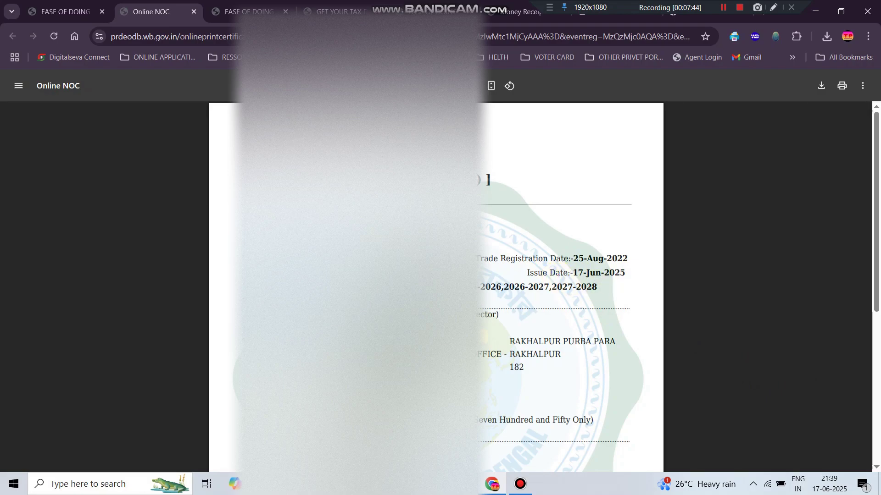
left_click(173, 488)
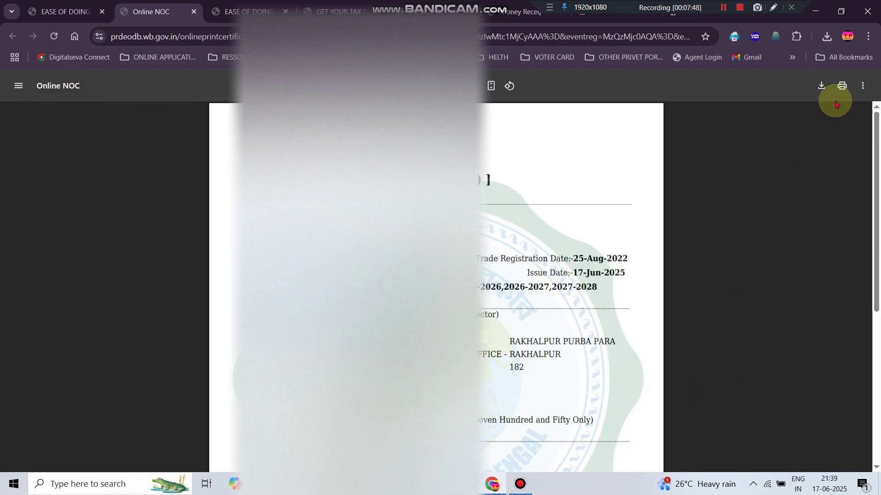
left_click(821, 86)
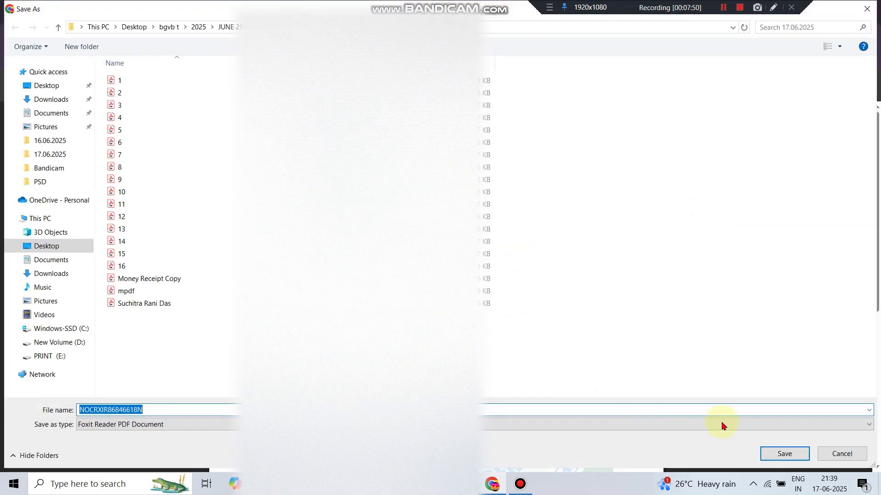
left_click(37, 87)
left_click(781, 454)
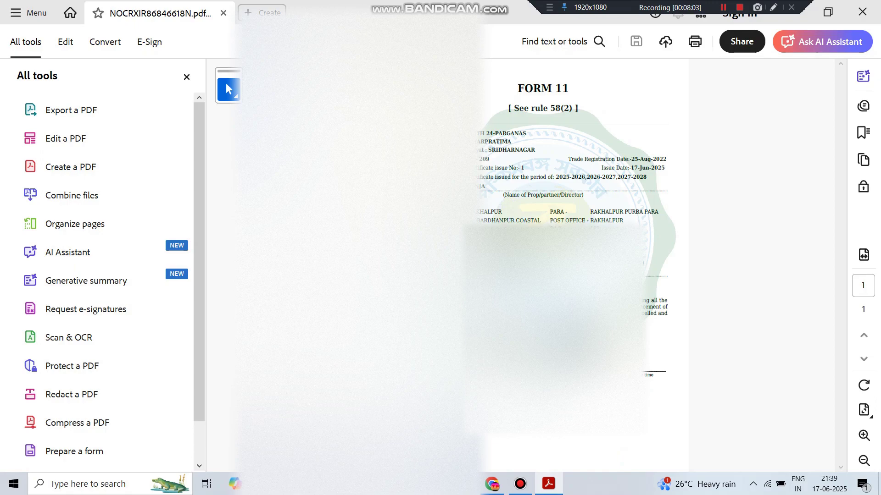
left_click(870, 7)
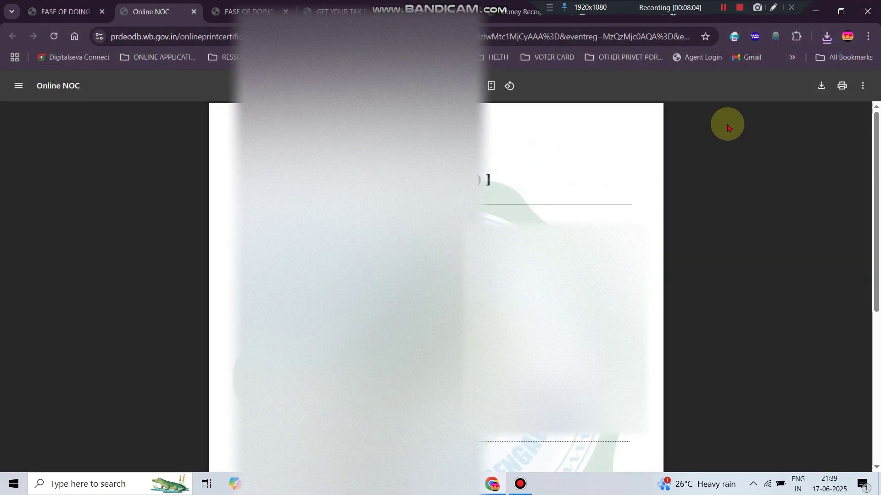